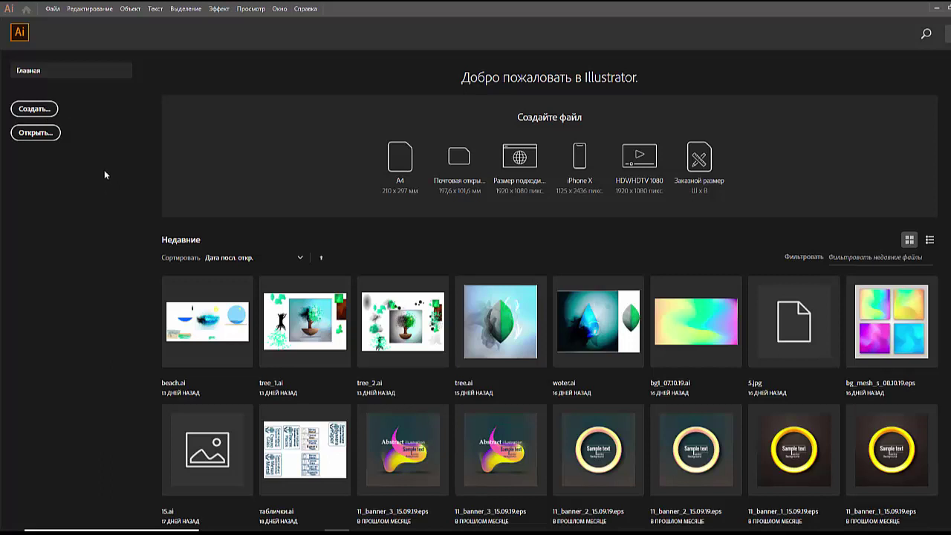
Open the New Document dialog from the home screen, preset to 1000 × 1000 pt RGB.
{"action": "key", "text": "ctrl+n"}
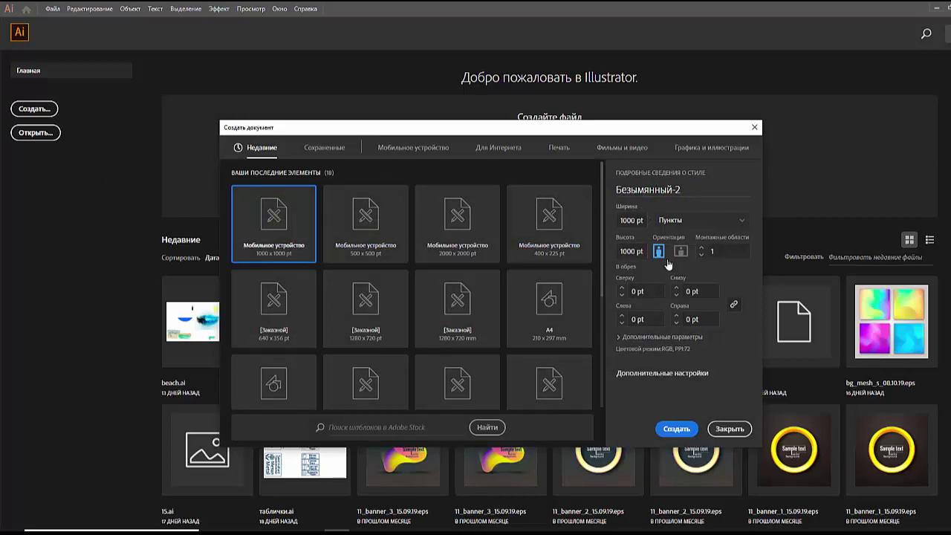
Create a document named 'test' at 1000 × 1000 pt in points, RGB colour mode.
{"action": "left_click", "coordinate": [689, 222]}
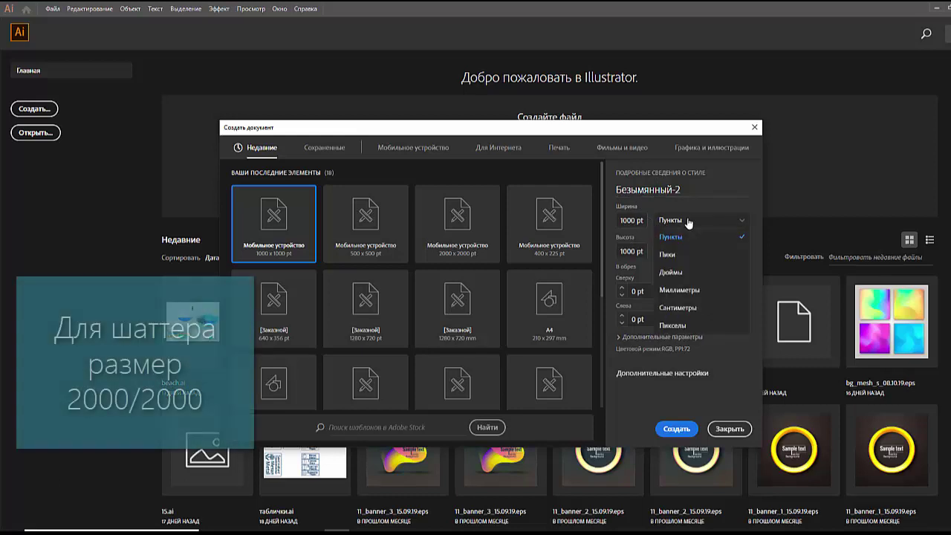
{"action": "left_click", "coordinate": [689, 190]}
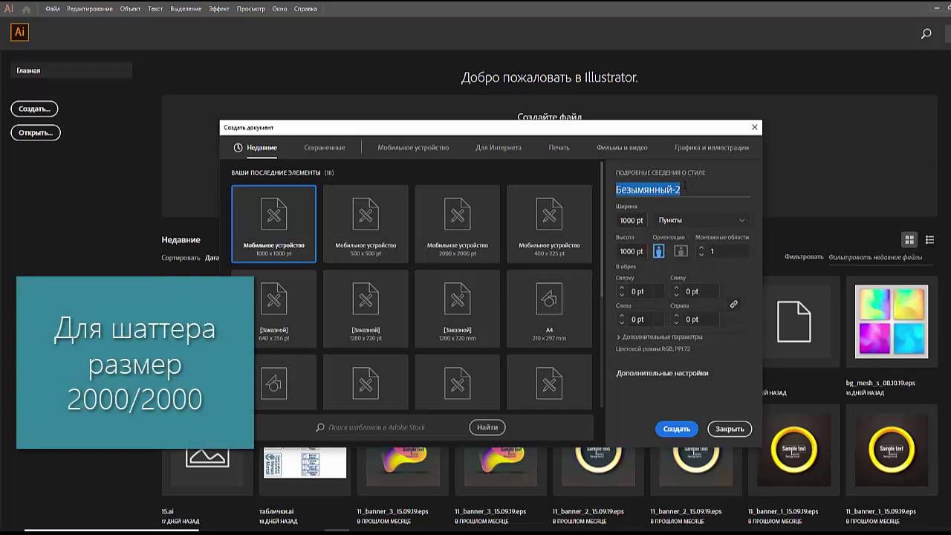
{"action": "type", "text": "e"}
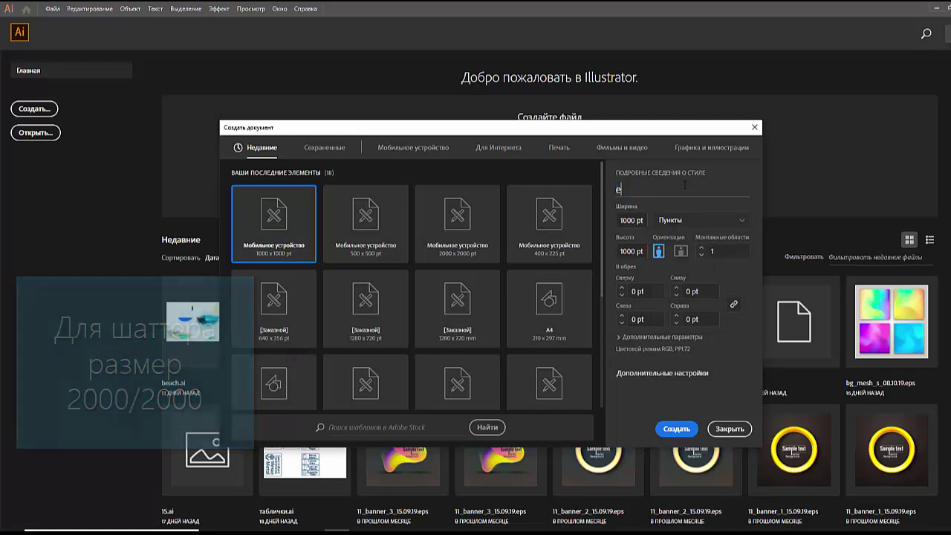
{"action": "type", "text": "y"}
{"action": "type", "text": "te"}
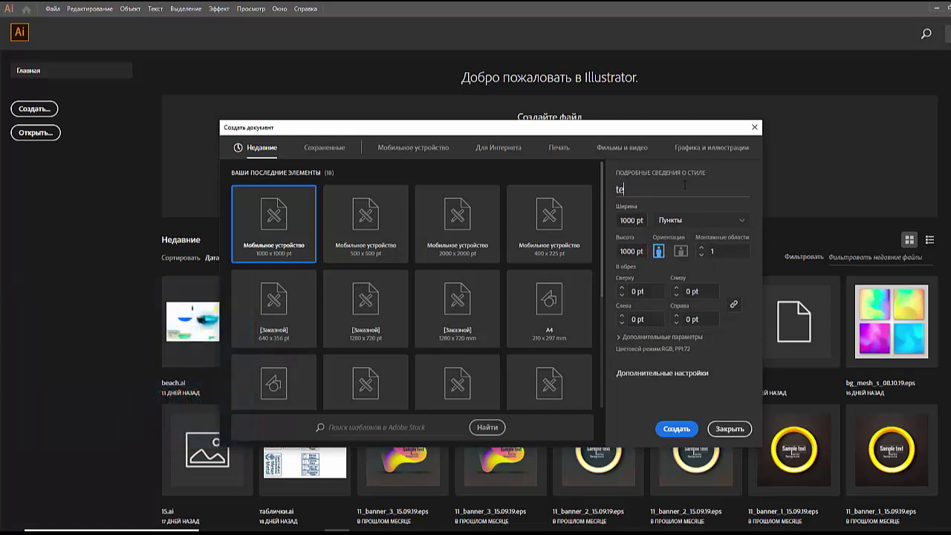
{"action": "type", "text": "st"}
{"action": "key", "text": "Tab"}
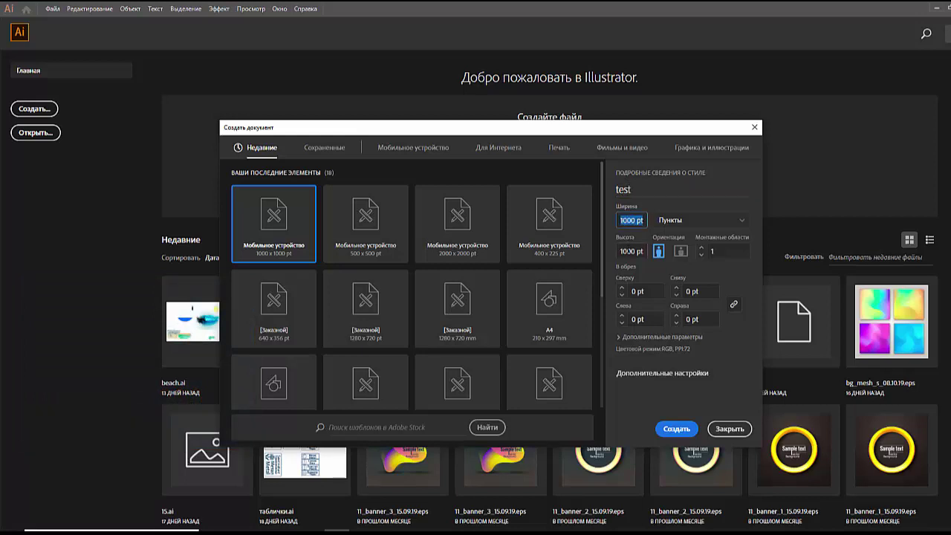
{"action": "key", "text": "Tab"}
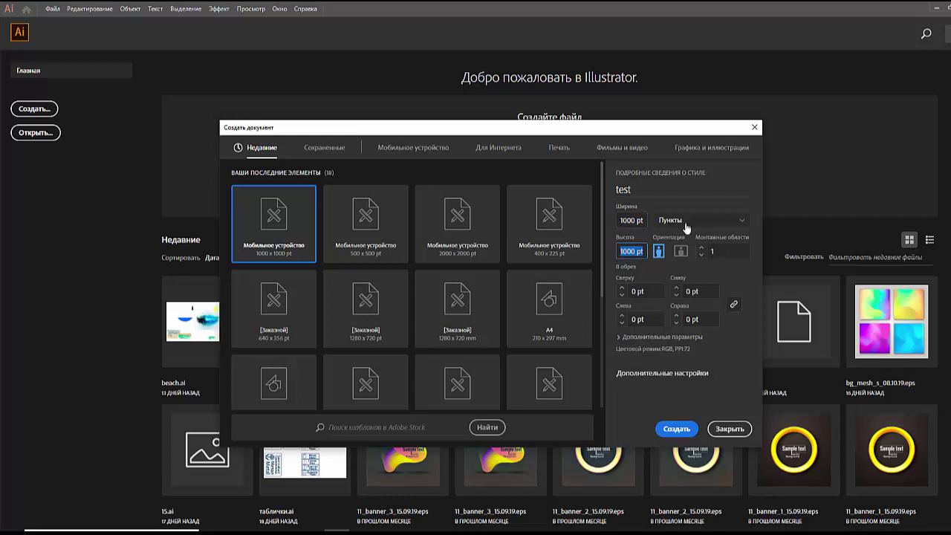
{"action": "left_click", "coordinate": [725, 226]}
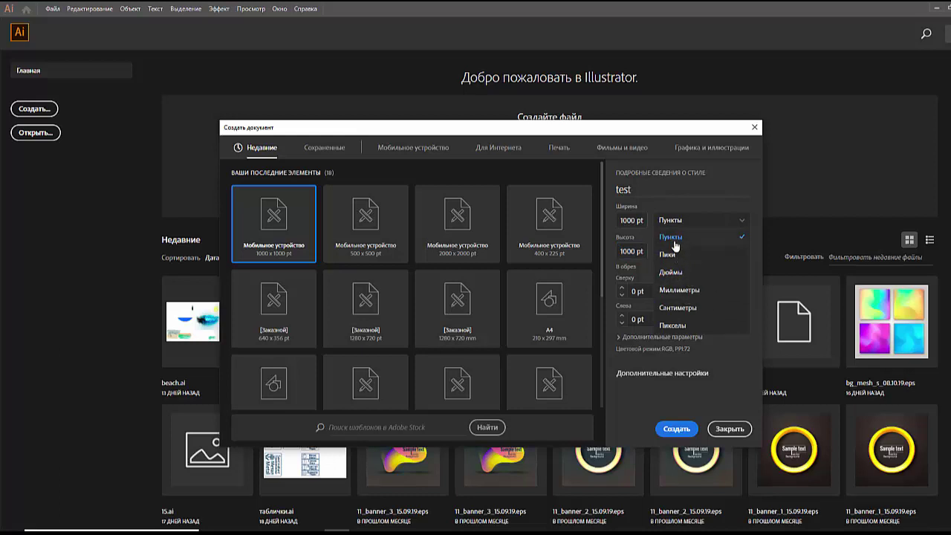
{"action": "left_click", "coordinate": [718, 239]}
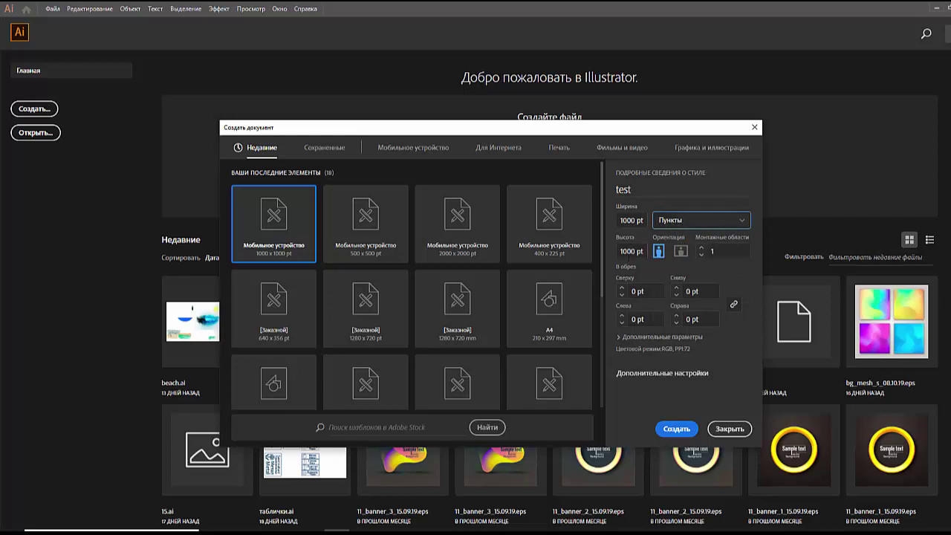
{"action": "left_click", "coordinate": [619, 337]}
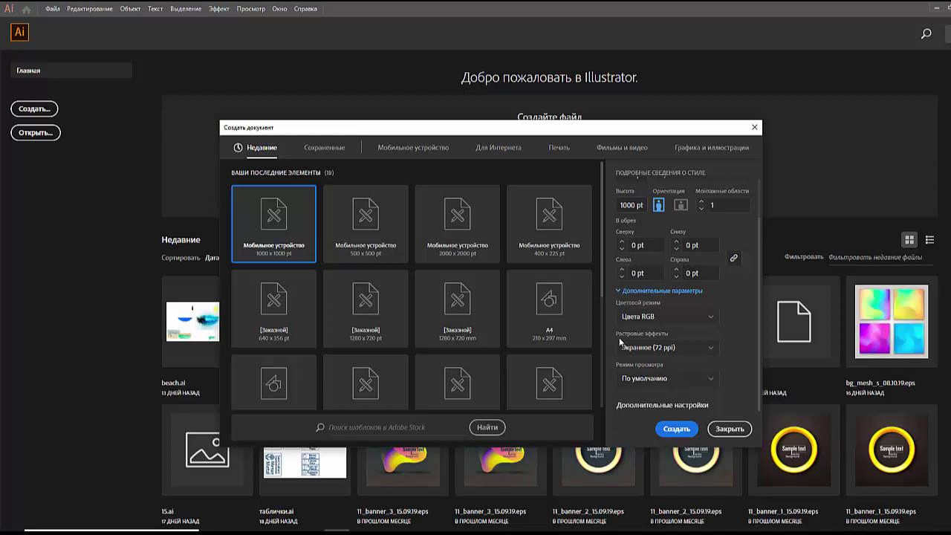
{"action": "left_click", "coordinate": [713, 319]}
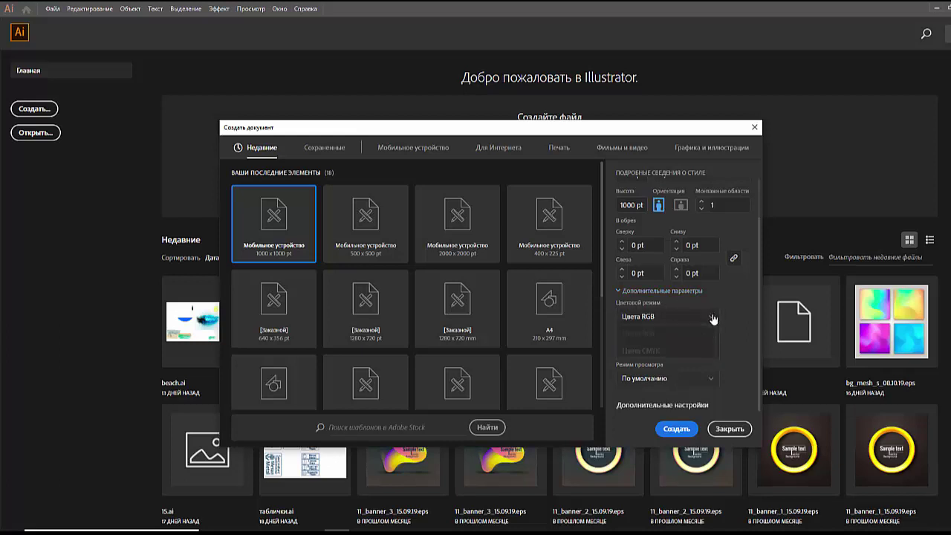
{"action": "left_click", "coordinate": [653, 336]}
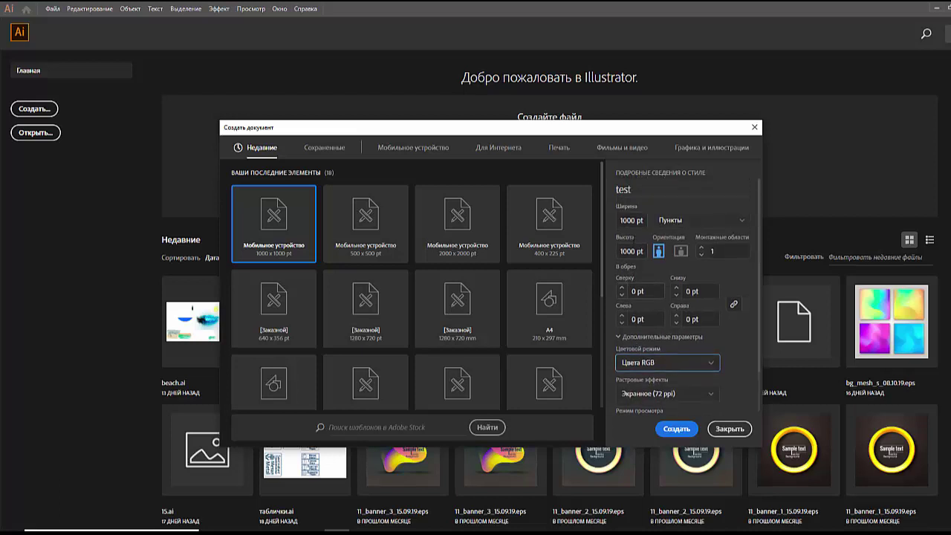
{"action": "scroll", "coordinate": [636, 238], "scroll_direction": "up", "scroll_amount": 1}
{"action": "left_click", "coordinate": [676, 429]}
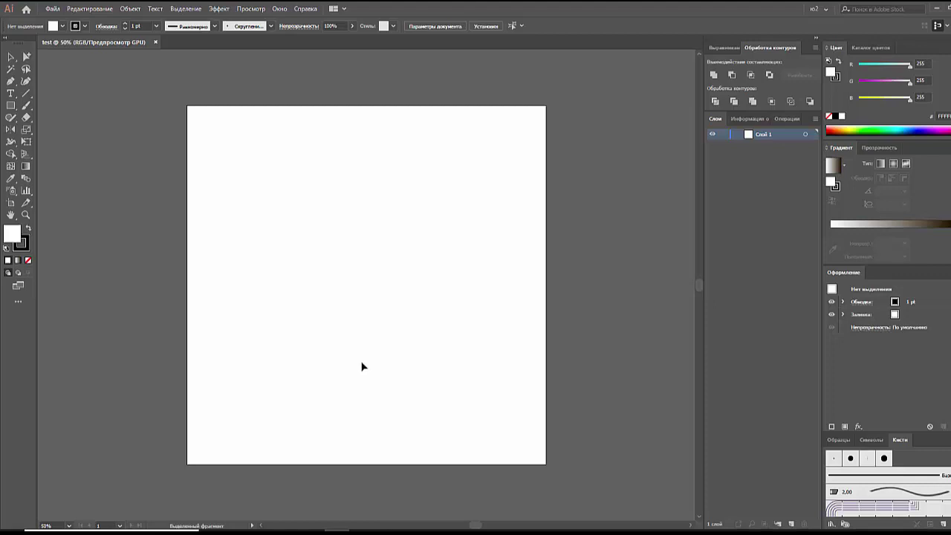
In File Explorer, open the 1 Вектор folder and preview the photo 20191022_161146.
{"action": "key", "text": "alt+Tab"}
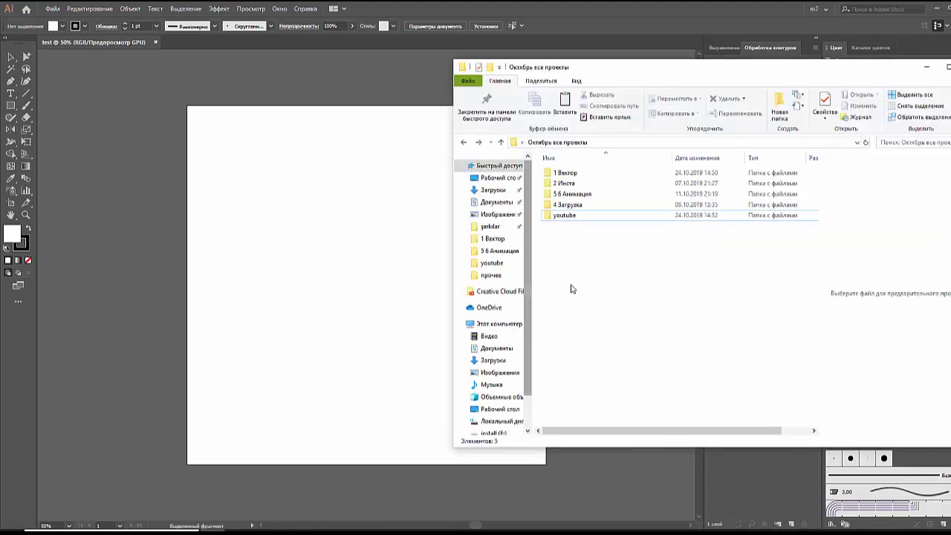
{"action": "double_click", "coordinate": [568, 174]}
{"action": "left_click", "coordinate": [570, 176]}
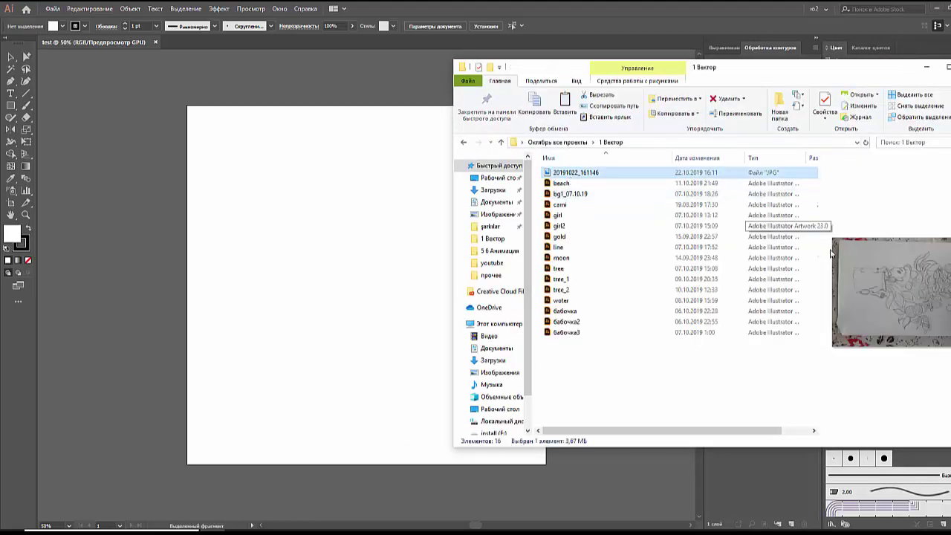
{"action": "left_click_drag", "start_coordinate": [821, 250], "coordinate": [639, 250]}
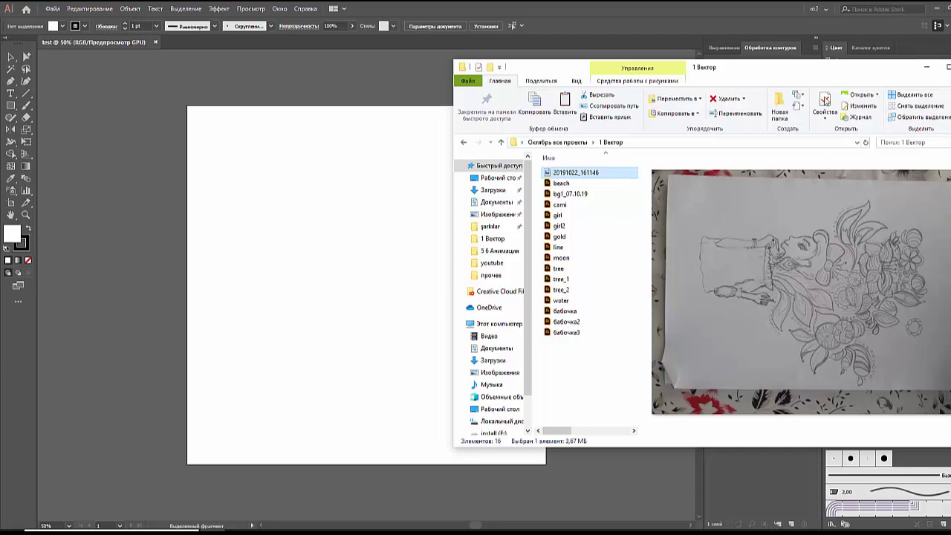
{"action": "mouse_move", "coordinate": [824, 69]}
{"action": "left_mouse_down"}
{"action": "mouse_move", "coordinate": [781, 62]}
{"action": "mouse_move", "coordinate": [810, 59]}
{"action": "left_mouse_up"}
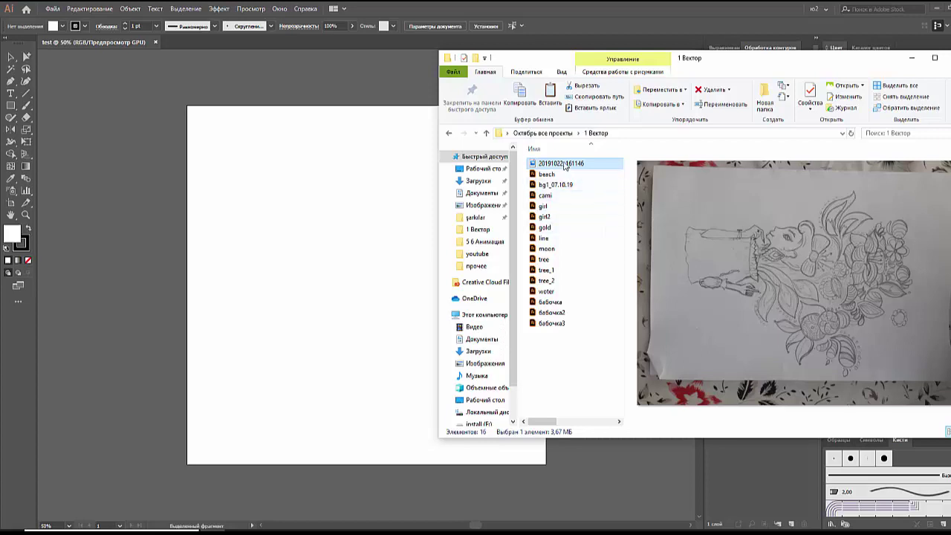
Drag the sketch photo 20191022_161146 from Explorer onto the Illustrator artboard.
{"action": "mouse_move", "coordinate": [563, 165]}
{"action": "left_mouse_down"}
{"action": "mouse_move", "coordinate": [298, 258]}
{"action": "mouse_move", "coordinate": [361, 230]}
{"action": "left_mouse_up"}
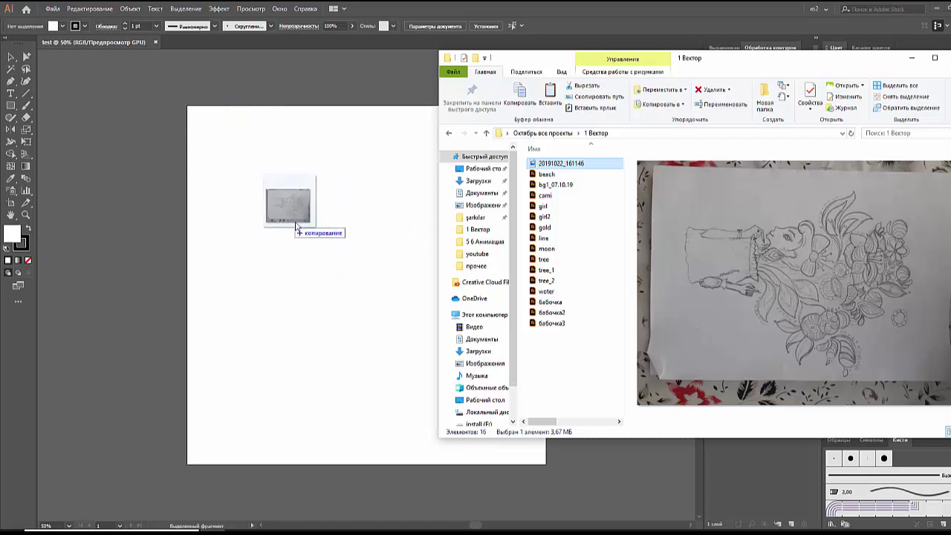
{"action": "left_click_drag", "start_coordinate": [361, 229], "coordinate": [599, 276]}
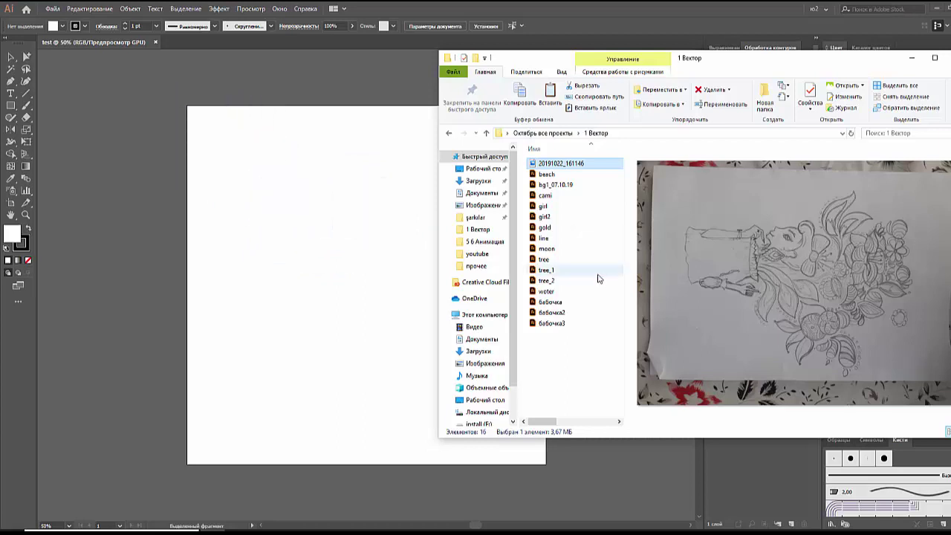
{"action": "left_click", "coordinate": [592, 367]}
{"action": "left_click", "coordinate": [570, 166]}
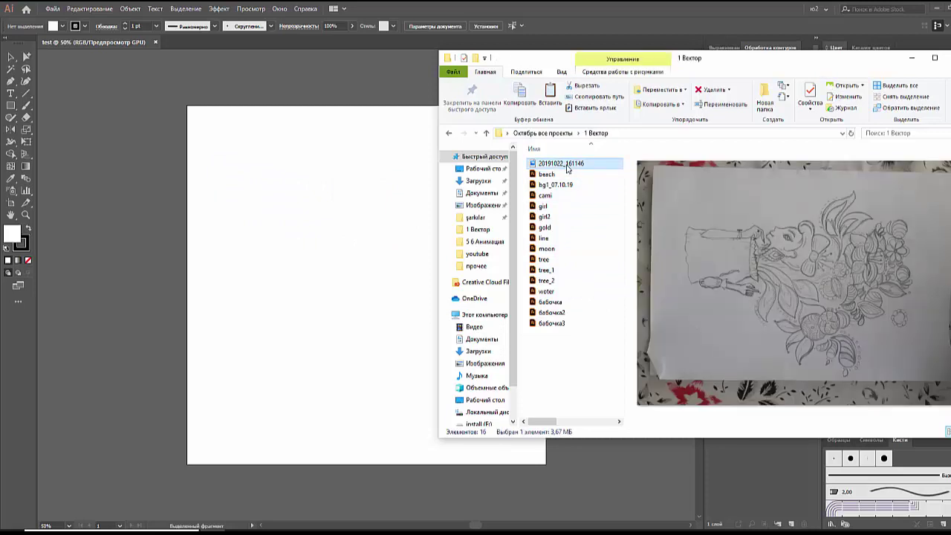
{"action": "left_click_drag", "start_coordinate": [567, 168], "coordinate": [353, 184]}
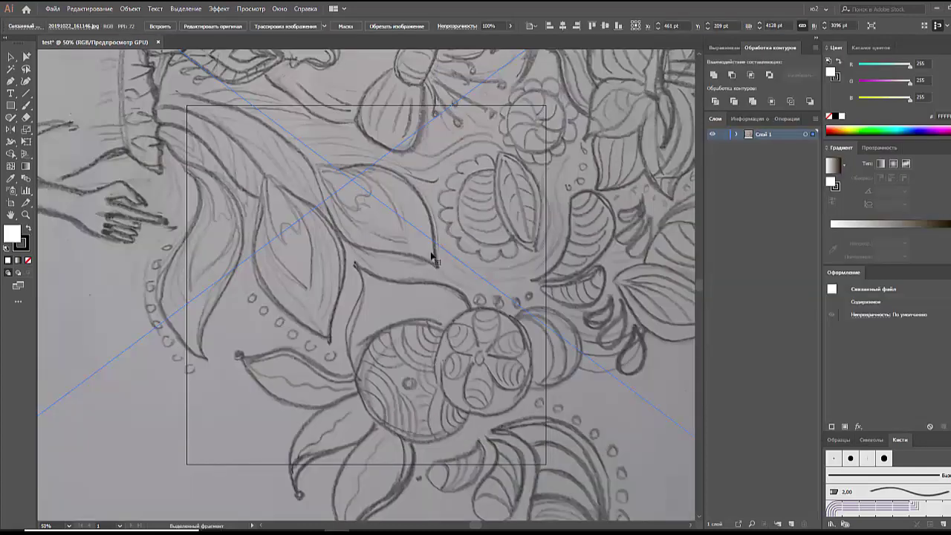
Zoom out to see the whole placed sketch photo overflowing the square artboard.
{"action": "scroll", "coordinate": [435, 258], "scroll_direction": "up", "scroll_amount": 2}
{"action": "scroll", "coordinate": [439, 259], "scroll_direction": "up", "scroll_amount": 2}
{"action": "scroll", "coordinate": [439, 259], "scroll_direction": "up", "scroll_amount": 1}
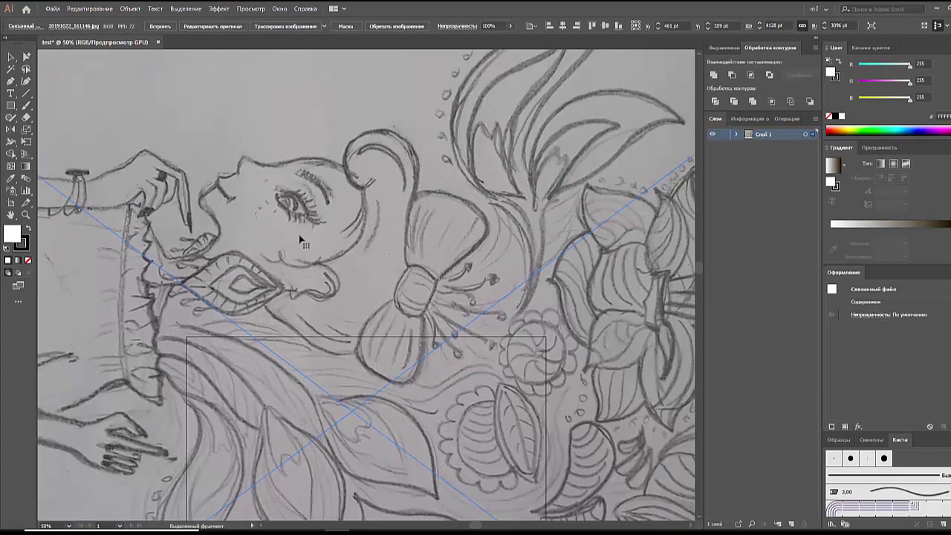
{"action": "scroll", "coordinate": [448, 315], "scroll_direction": "down", "scroll_amount": 1}
{"action": "scroll", "coordinate": [449, 315], "scroll_direction": "down", "scroll_amount": 2}
{"action": "scroll", "coordinate": [449, 315], "scroll_direction": "down", "scroll_amount": 2}
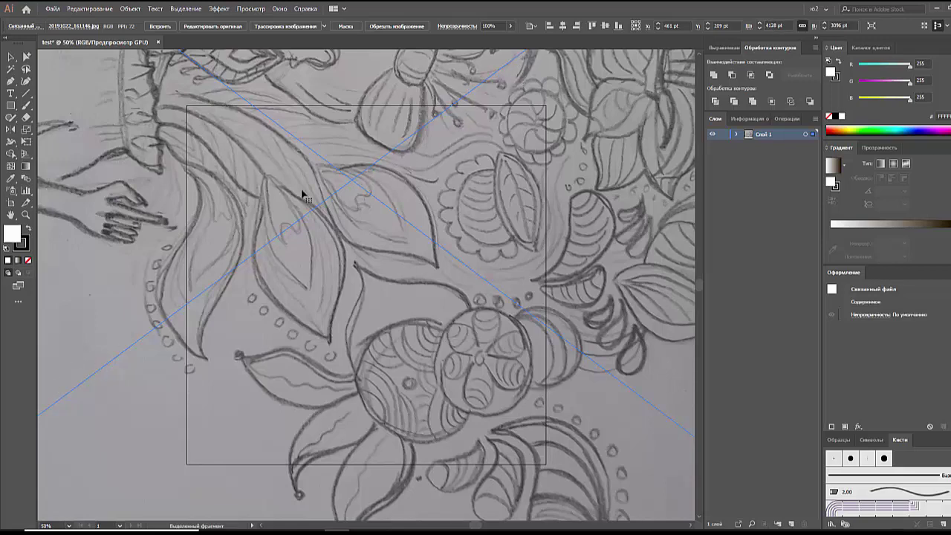
{"action": "key", "text": "a"}
{"action": "key", "text": "ctrl+minus"}
{"action": "key", "text": "ctrl+minus"}
{"action": "key", "text": "ctrl+minus"}
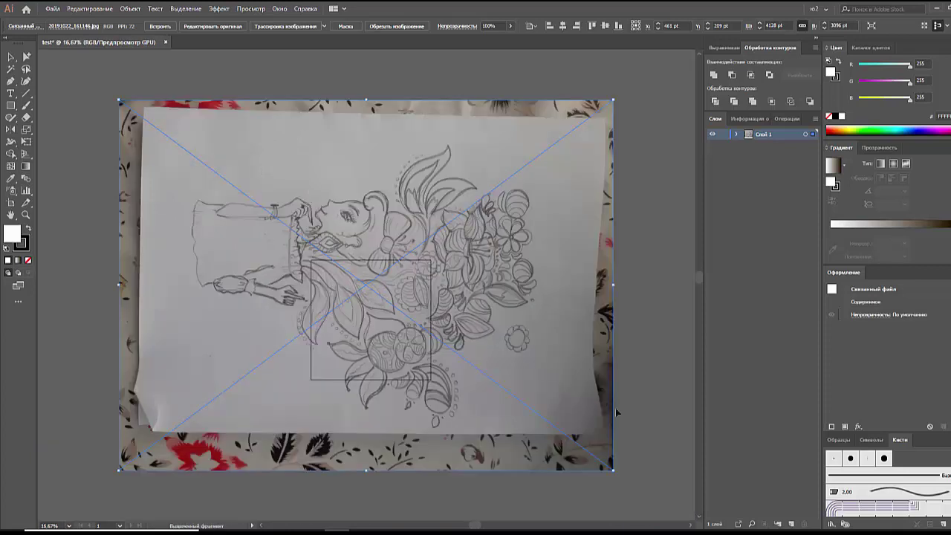
Select the placed photo and try the Web, Автоматизация and Макет workspaces.
{"action": "left_click", "coordinate": [668, 119]}
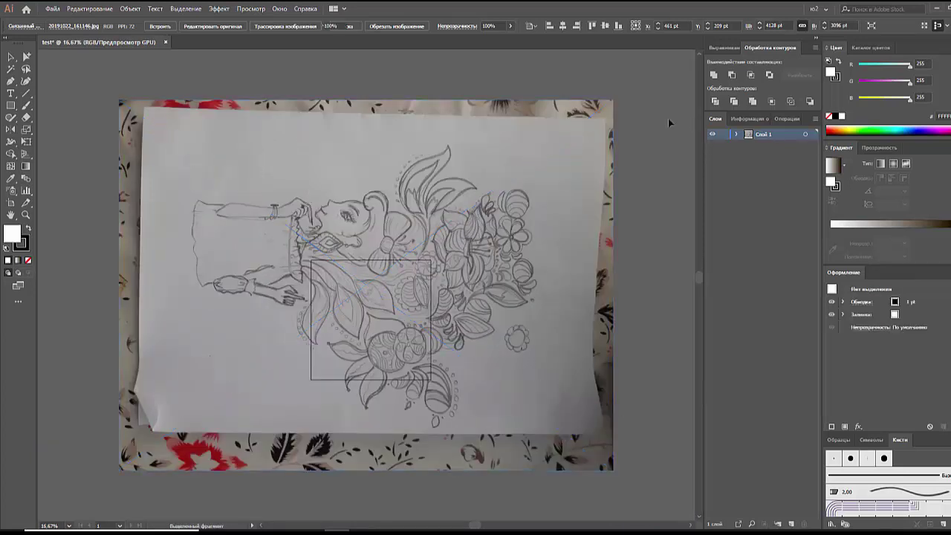
{"action": "left_click", "coordinate": [474, 214]}
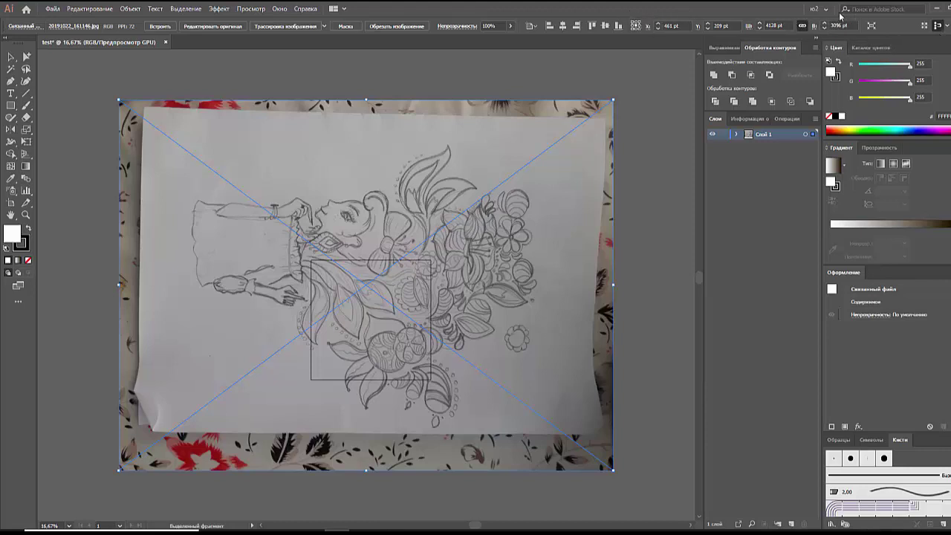
{"action": "left_click", "coordinate": [822, 9]}
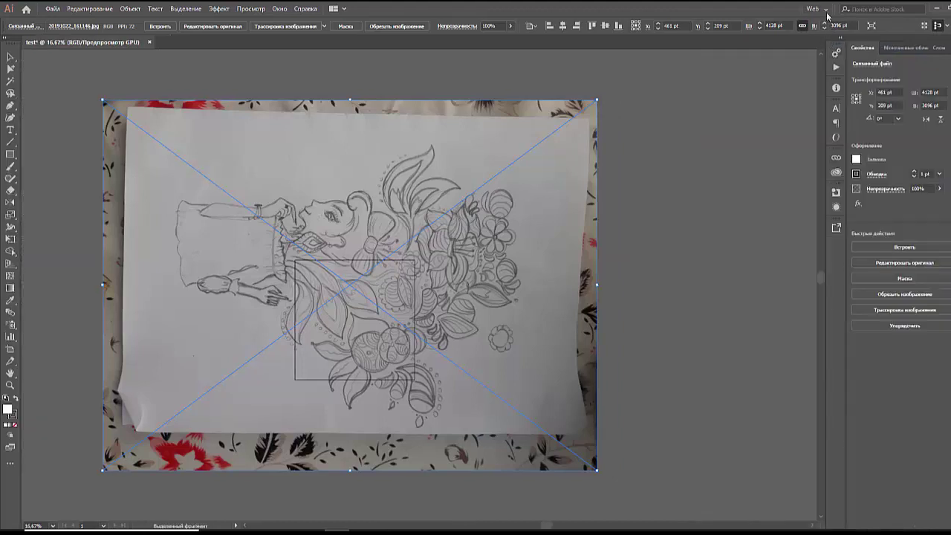
{"action": "left_click", "coordinate": [827, 10]}
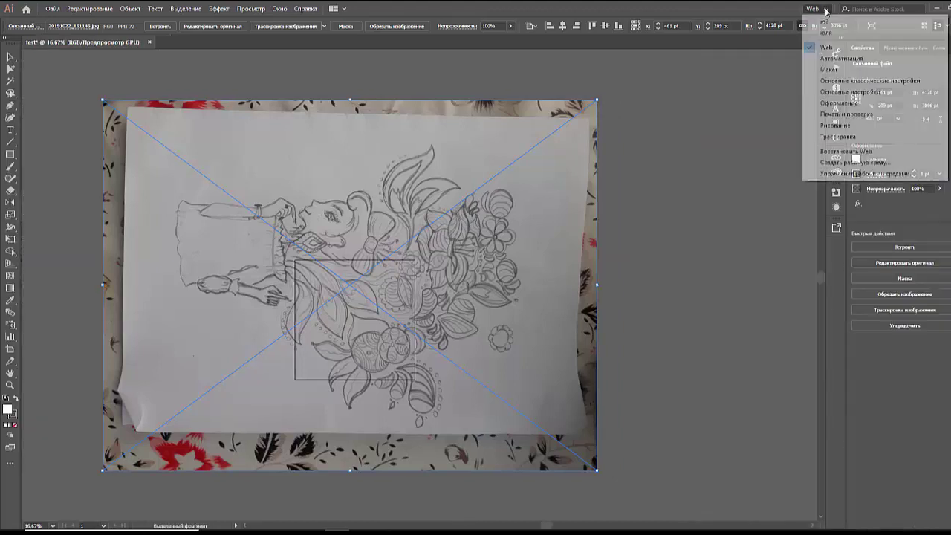
{"action": "left_click", "coordinate": [837, 59]}
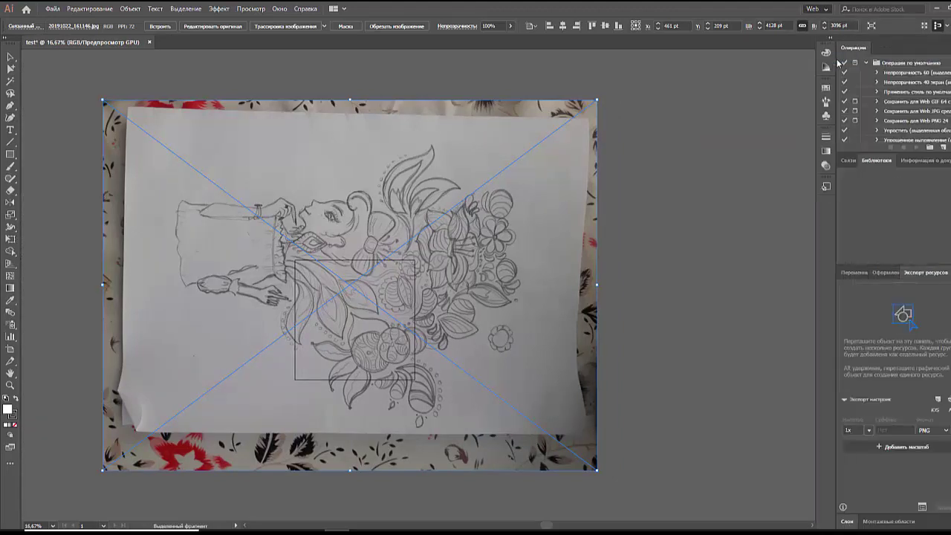
{"action": "left_click", "coordinate": [825, 9]}
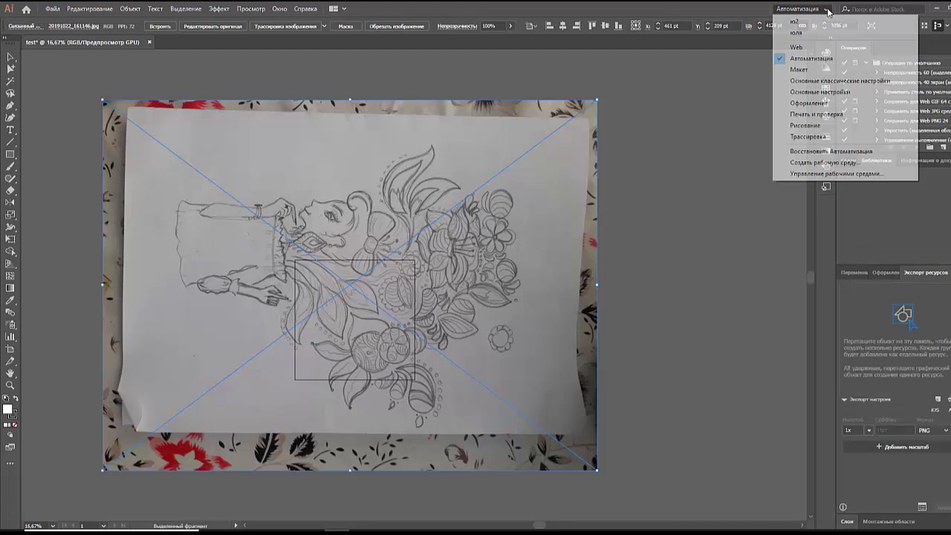
{"action": "left_click", "coordinate": [805, 69]}
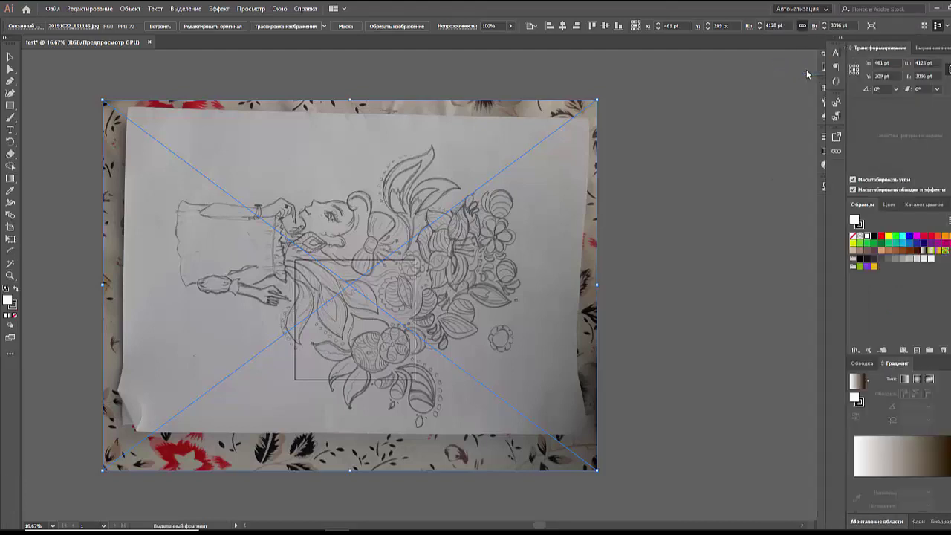
Try the Оформление workspace, then settle on the custom ю2 workspace.
{"action": "left_click", "coordinate": [825, 9]}
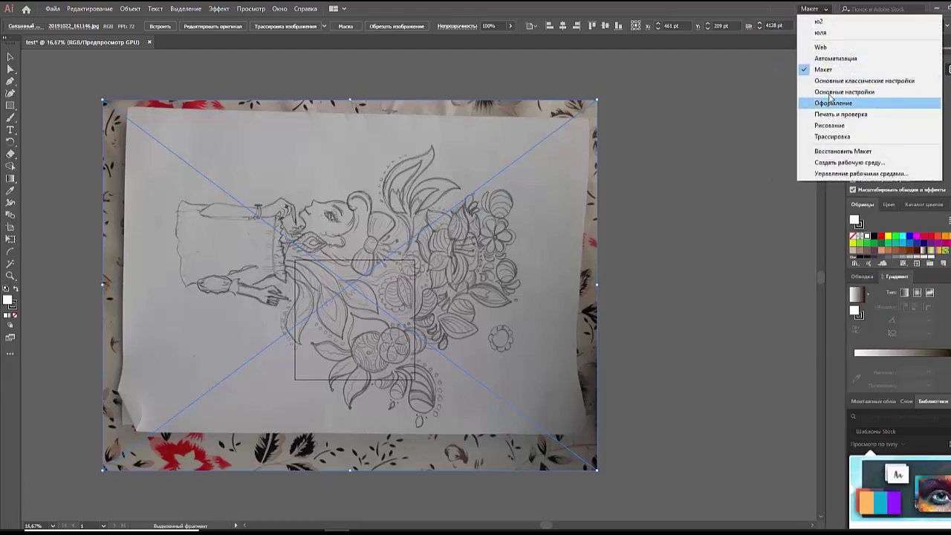
{"action": "left_click", "coordinate": [832, 92]}
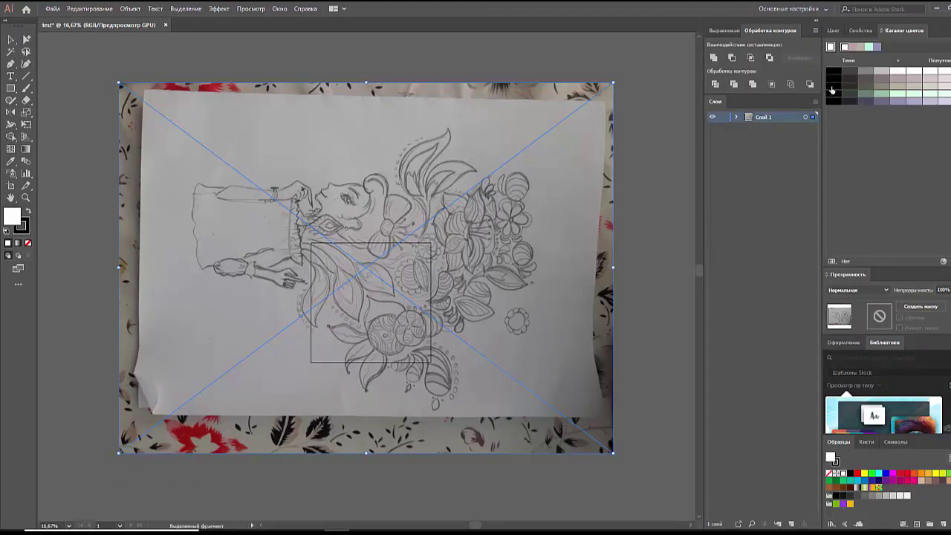
{"action": "left_click", "coordinate": [794, 9]}
{"action": "left_click", "coordinate": [809, 104]}
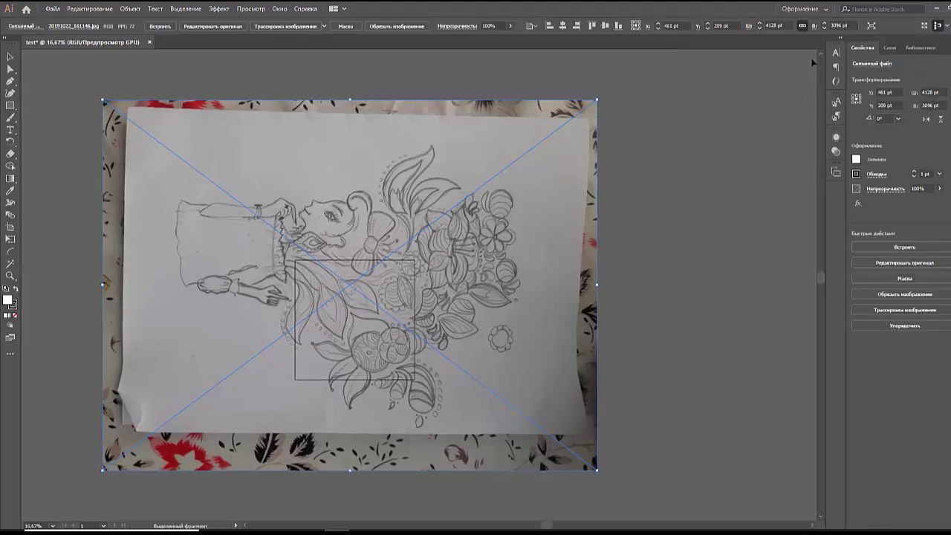
{"action": "left_click", "coordinate": [823, 10]}
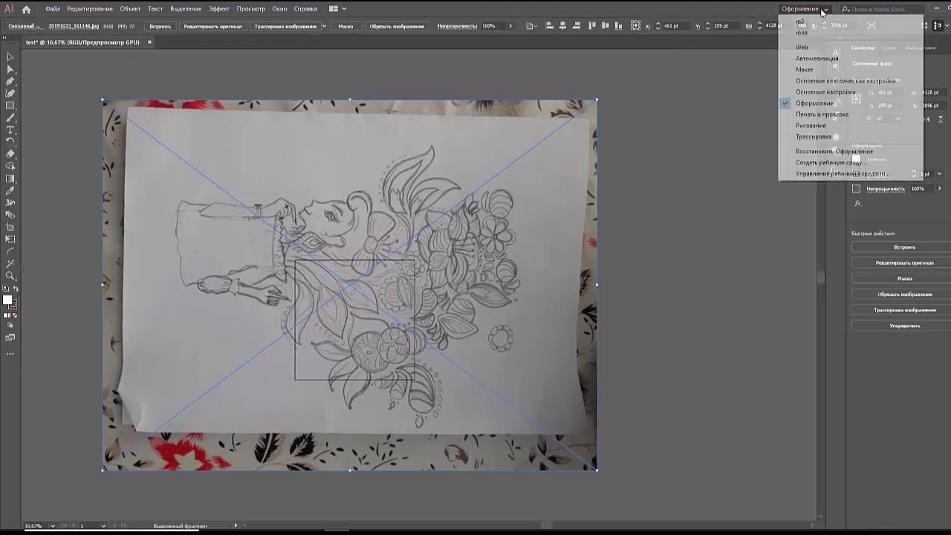
{"action": "left_click", "coordinate": [814, 23]}
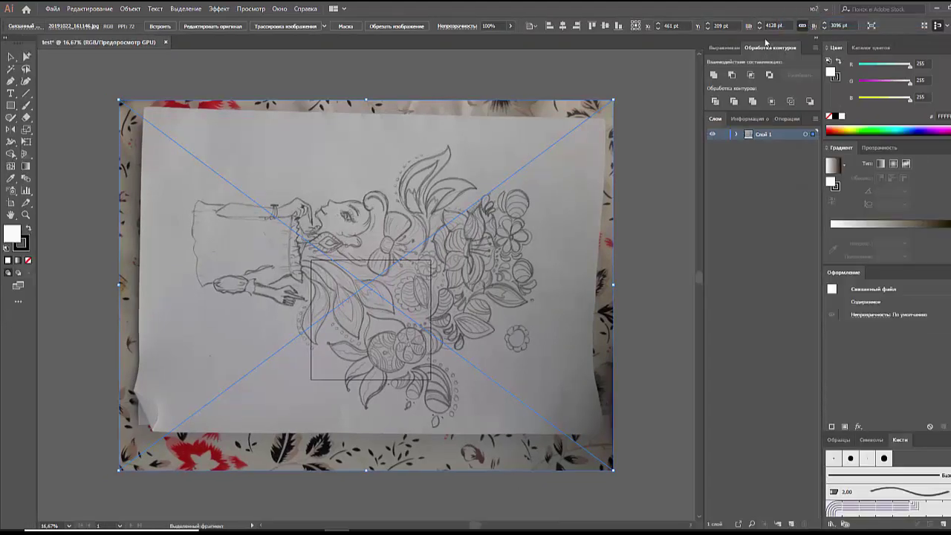
Set the photo's width to 1000 pt with proportions linked and fit the artboard in view.
{"action": "left_click", "coordinate": [823, 27]}
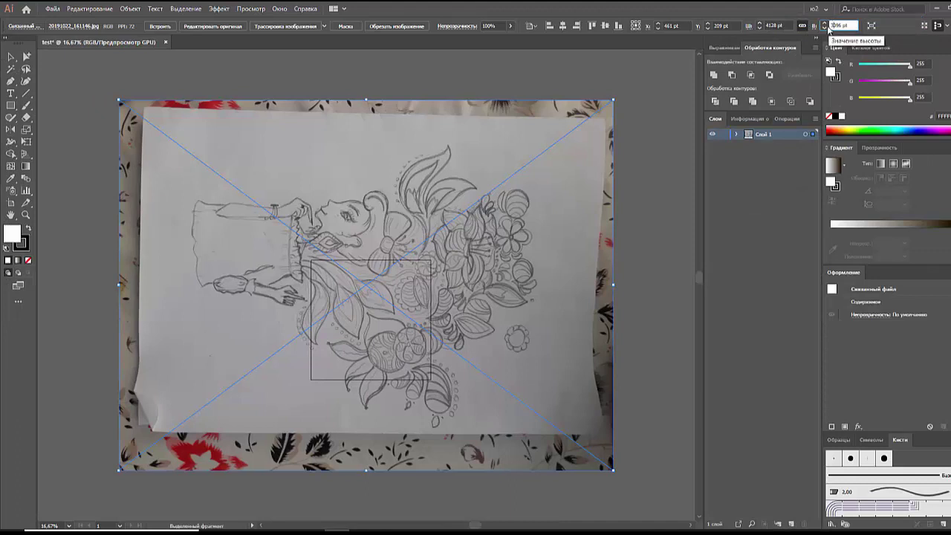
{"action": "left_click", "coordinate": [777, 25]}
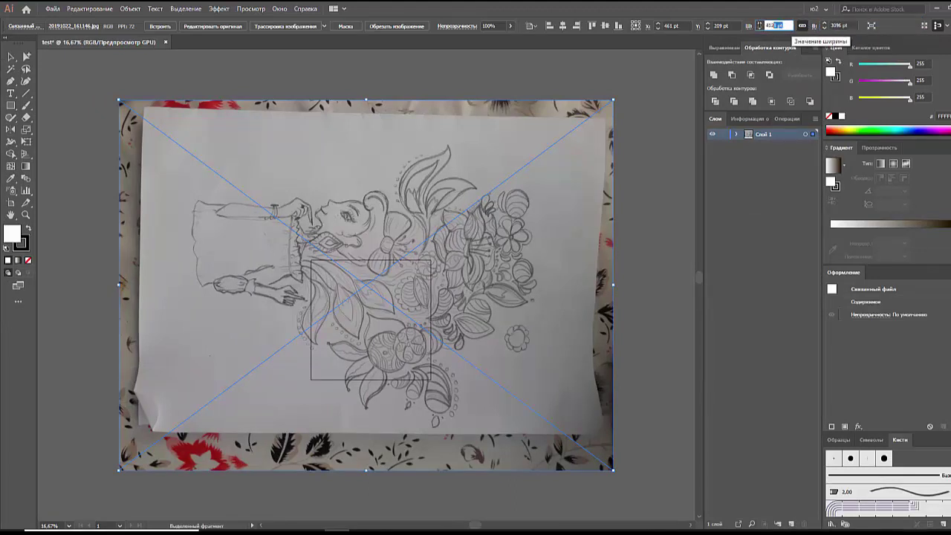
{"action": "type", "text": "1000"}
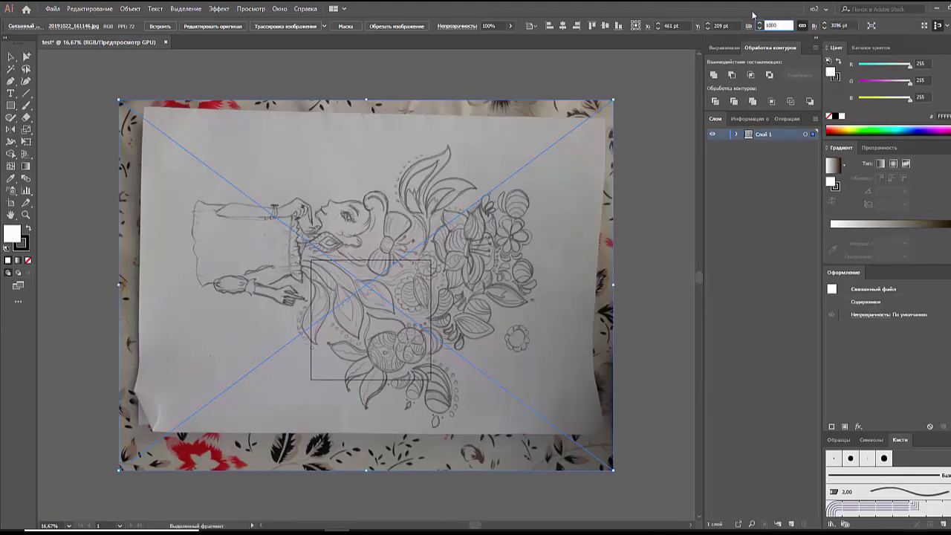
{"action": "left_click", "coordinate": [802, 29]}
{"action": "left_click", "coordinate": [805, 28]}
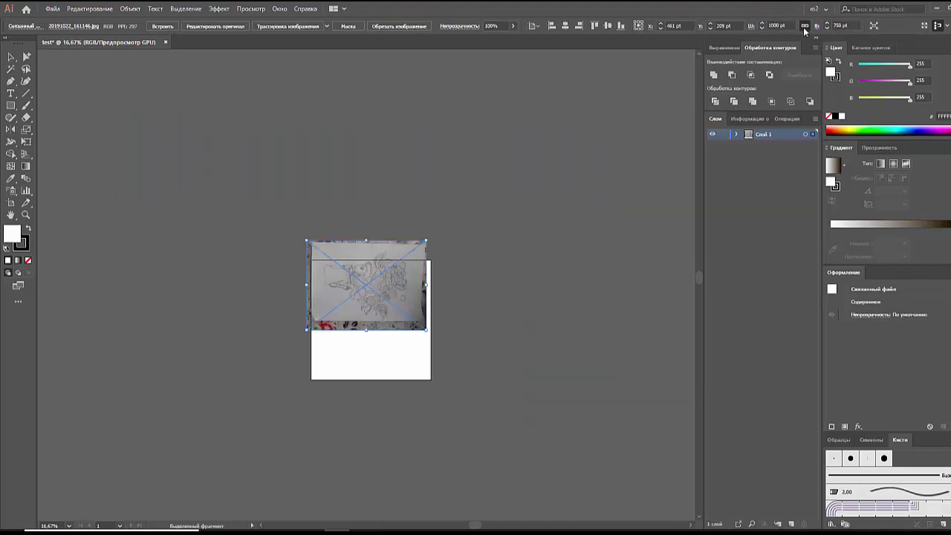
{"action": "left_click", "coordinate": [840, 25]}
{"action": "left_click", "coordinate": [591, 163]}
{"action": "key", "text": "ctrl+0"}
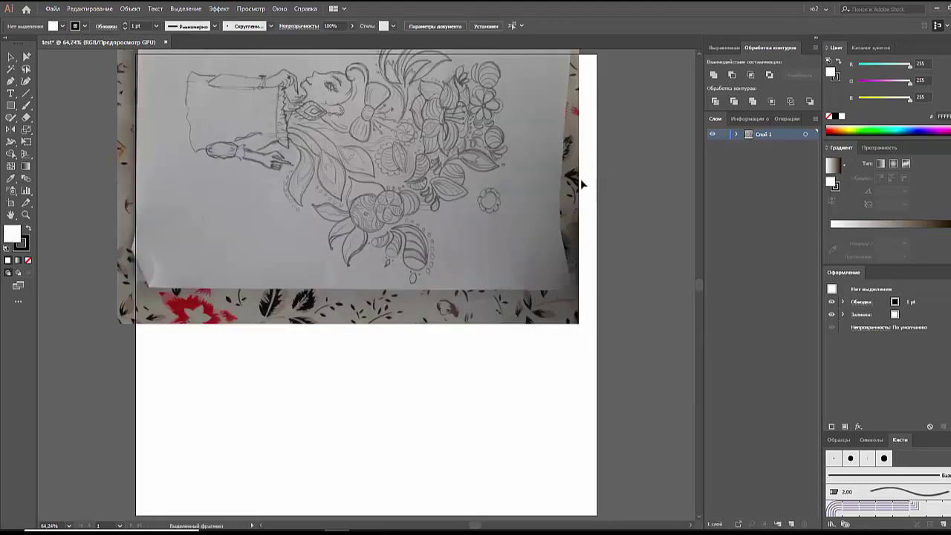
Move the photo onto the artboard, rotate it upright and scale it down.
{"action": "left_click_drag", "start_coordinate": [585, 185], "coordinate": [550, 340]}
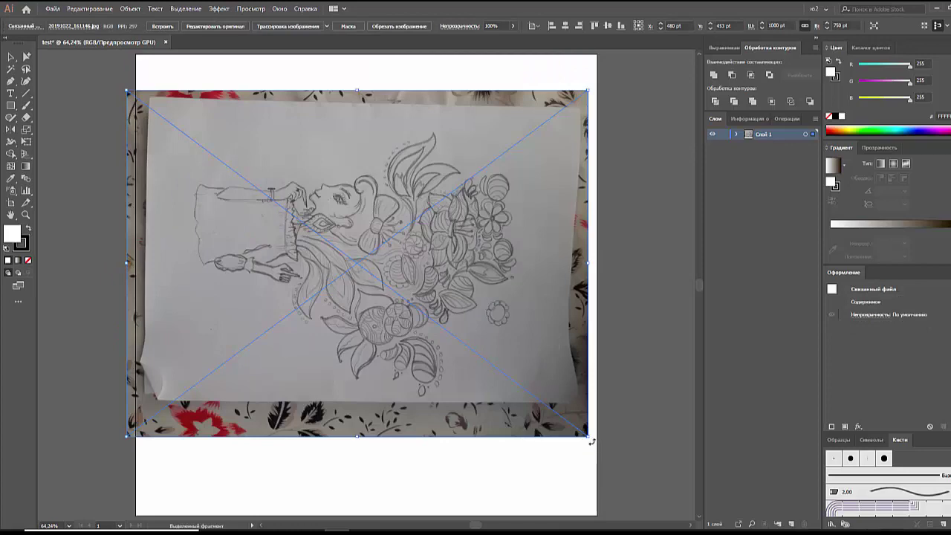
{"action": "mouse_move", "coordinate": [580, 440]}
{"action": "left_mouse_down"}
{"action": "mouse_move", "coordinate": [588, 216]}
{"action": "mouse_move", "coordinate": [522, 143]}
{"action": "left_mouse_up"}
{"action": "left_click_drag", "start_coordinate": [314, 209], "coordinate": [374, 209]}
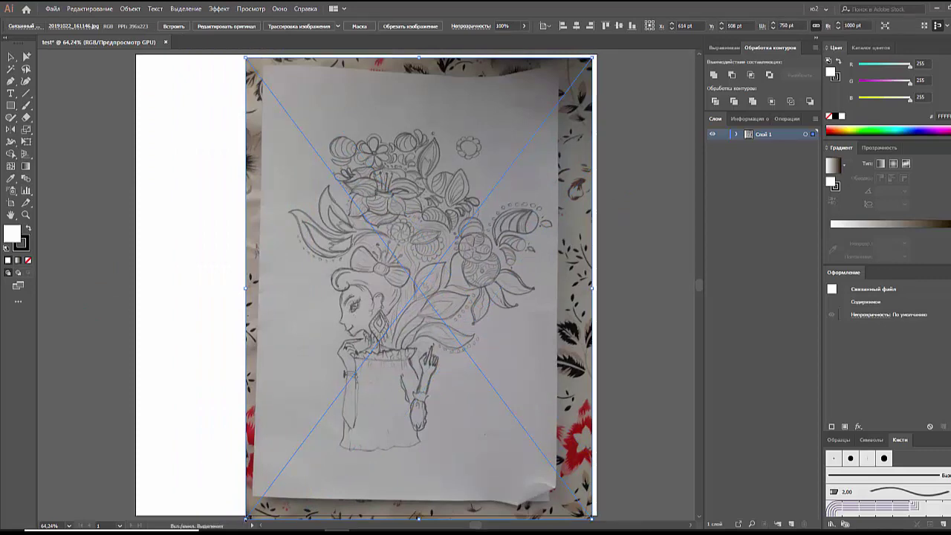
{"action": "left_click_drag", "start_coordinate": [246, 518], "coordinate": [365, 357]}
{"action": "left_click_drag", "start_coordinate": [482, 308], "coordinate": [440, 394]}
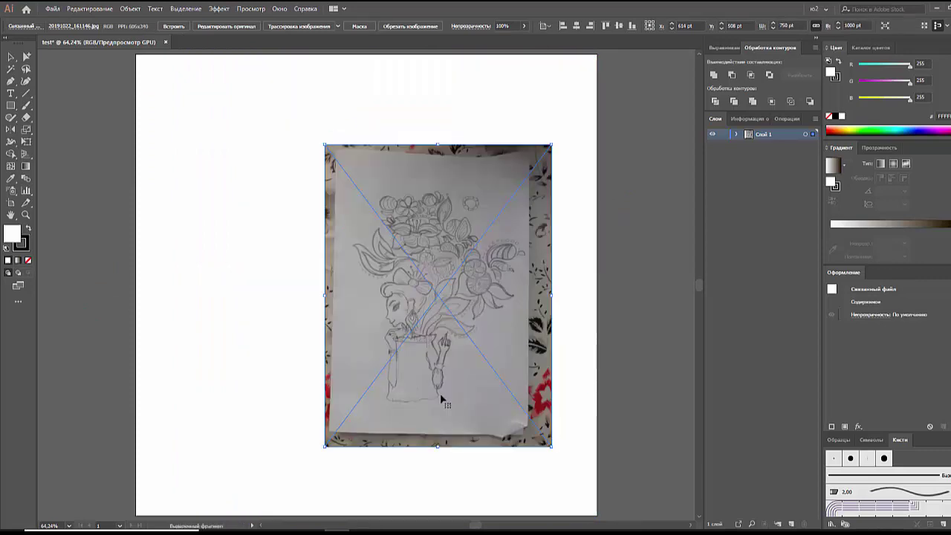
Stretch the photo's left and right edges so it covers the artboard's width.
{"action": "left_click_drag", "start_coordinate": [551, 295], "coordinate": [553, 286]}
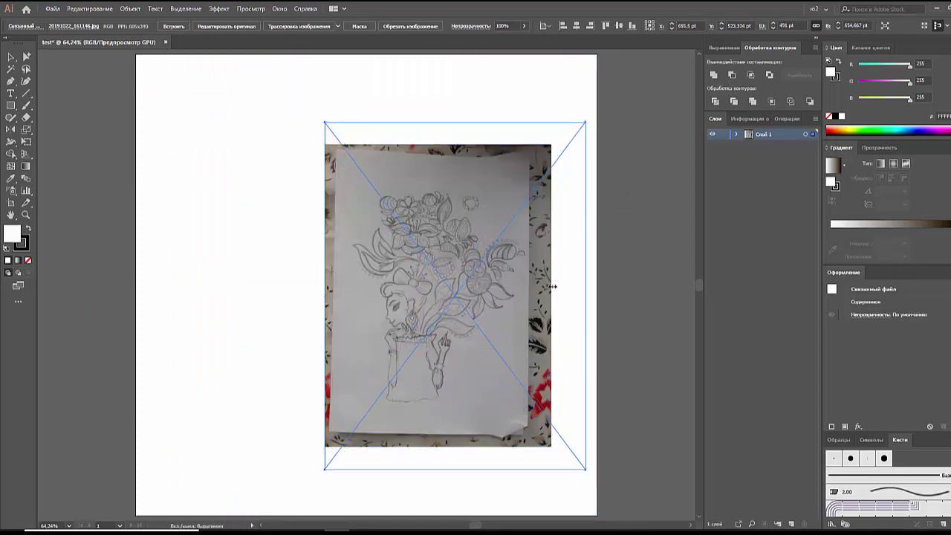
{"action": "left_click_drag", "start_coordinate": [553, 287], "coordinate": [578, 281]}
{"action": "mouse_move", "coordinate": [322, 295]}
{"action": "left_mouse_down"}
{"action": "mouse_move", "coordinate": [399, 289]}
{"action": "mouse_move", "coordinate": [129, 272]}
{"action": "left_mouse_up"}
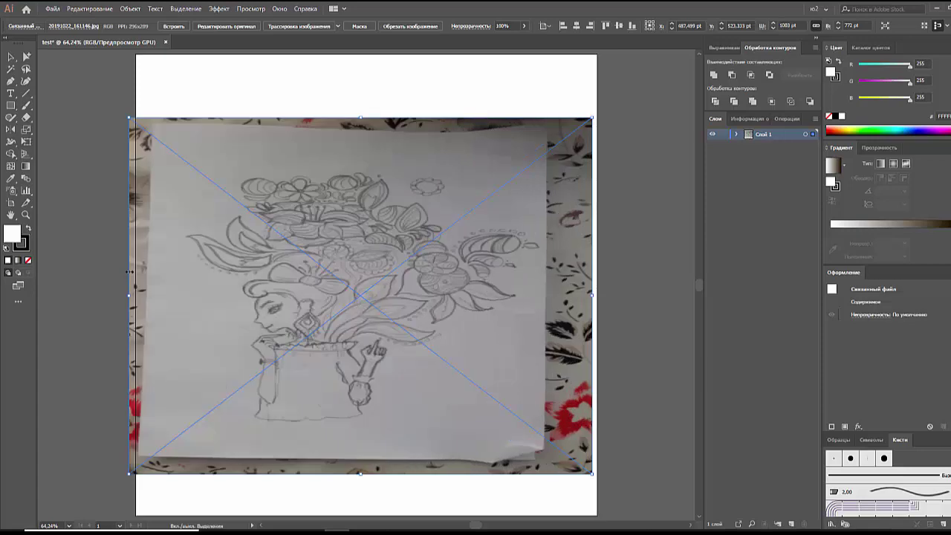
{"action": "key", "text": "ctrl+z"}
{"action": "left_click_drag", "start_coordinate": [325, 295], "coordinate": [227, 289]}
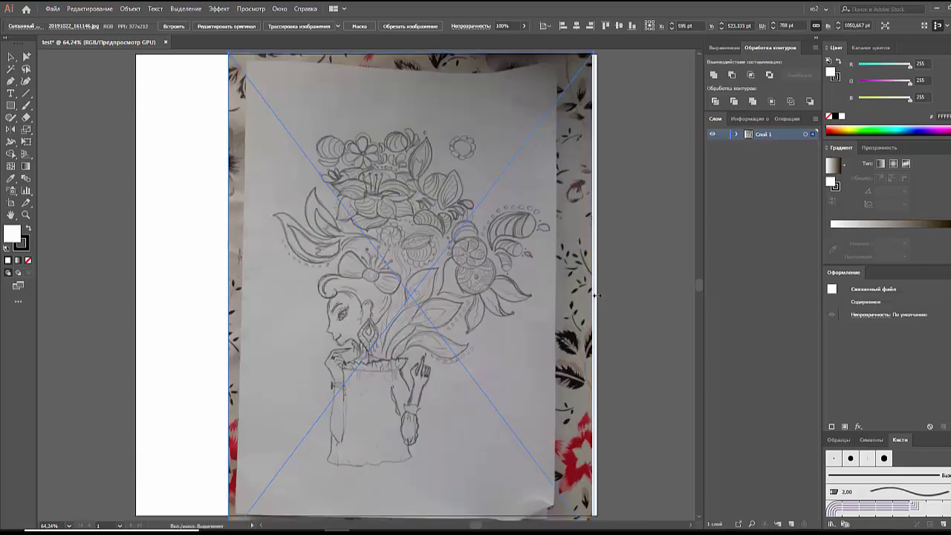
{"action": "left_click_drag", "start_coordinate": [597, 295], "coordinate": [614, 290]}
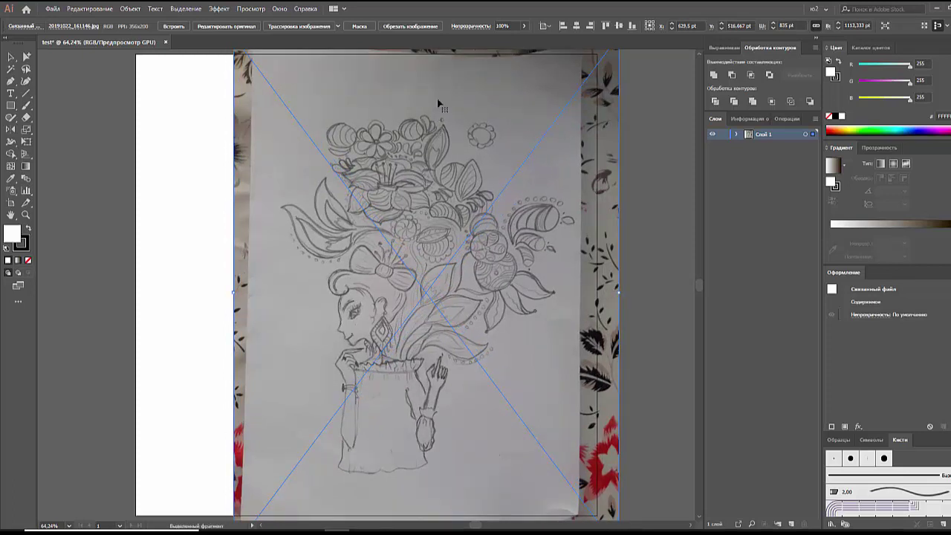
Set the sketch photo's opacity to 73%.
{"action": "left_click", "coordinate": [524, 25]}
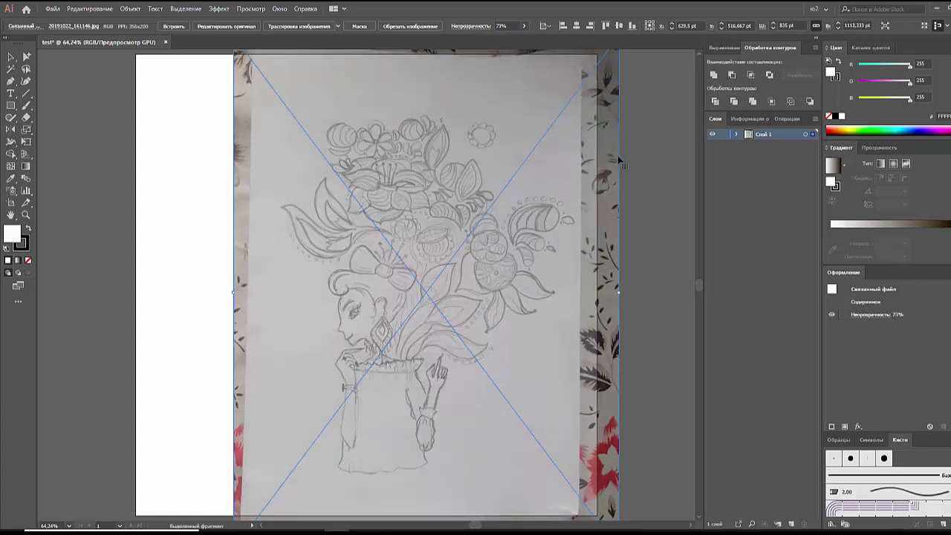
{"action": "left_click", "coordinate": [648, 152]}
{"action": "left_click", "coordinate": [572, 221]}
{"action": "key", "text": "ctrl+shift+a"}
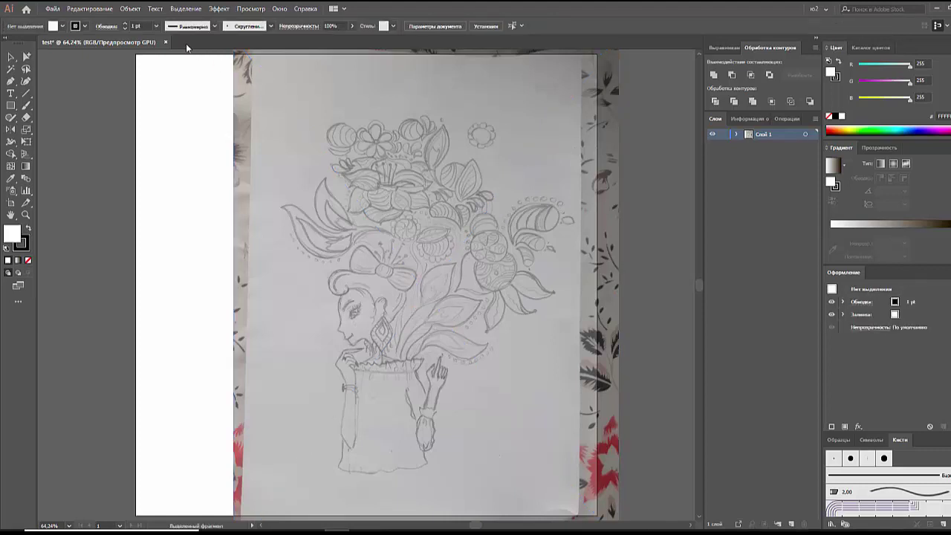
Reselect the photo and lock it with Object > Lock > Selection.
{"action": "left_click", "coordinate": [132, 9]}
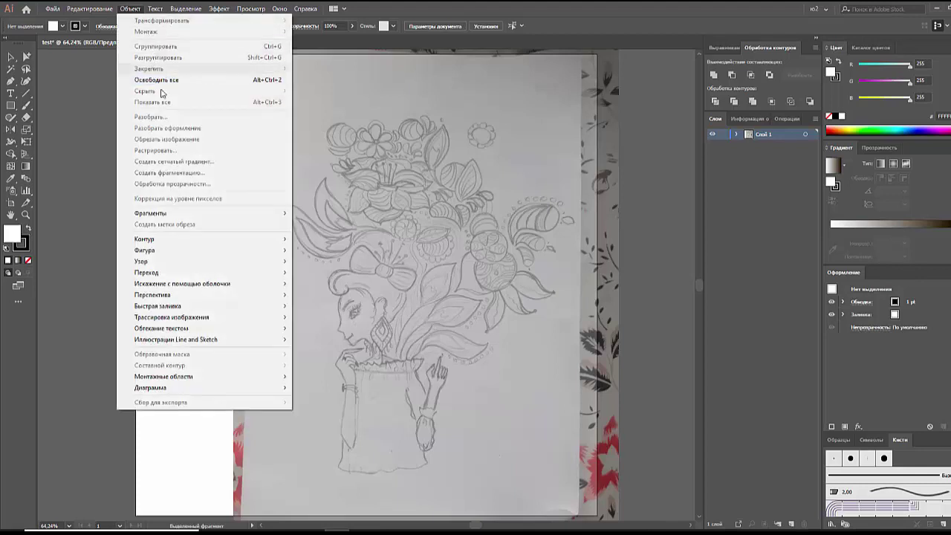
{"action": "left_click", "coordinate": [76, 125]}
{"action": "key", "text": "ctrl+z"}
{"action": "key", "text": "ctrl+shift+a"}
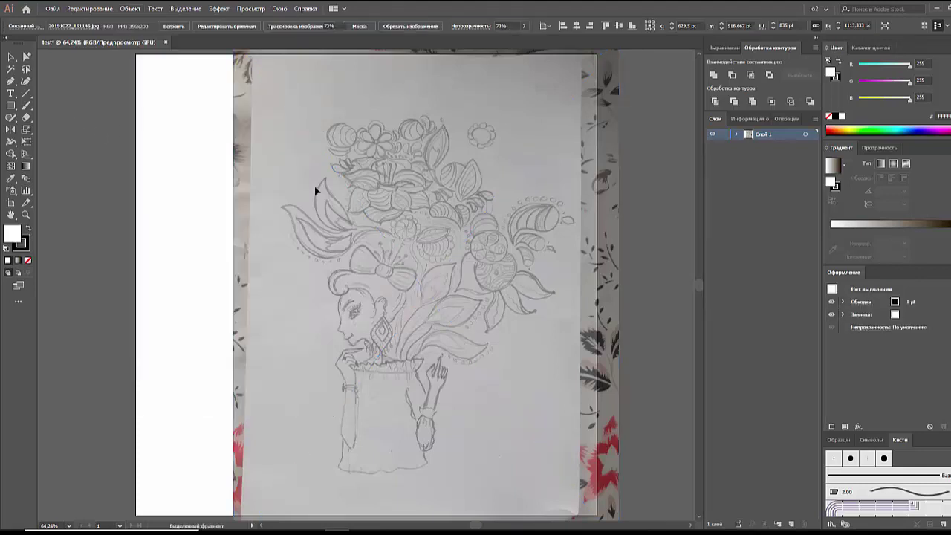
{"action": "left_click", "coordinate": [283, 141]}
{"action": "left_click", "coordinate": [130, 9]}
{"action": "mouse_move", "coordinate": [149, 68]}
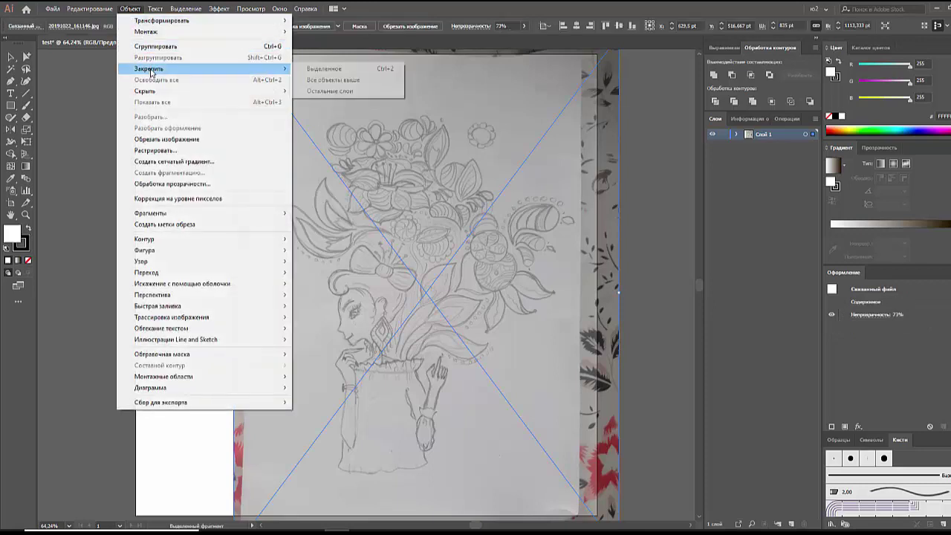
{"action": "left_click", "coordinate": [321, 70]}
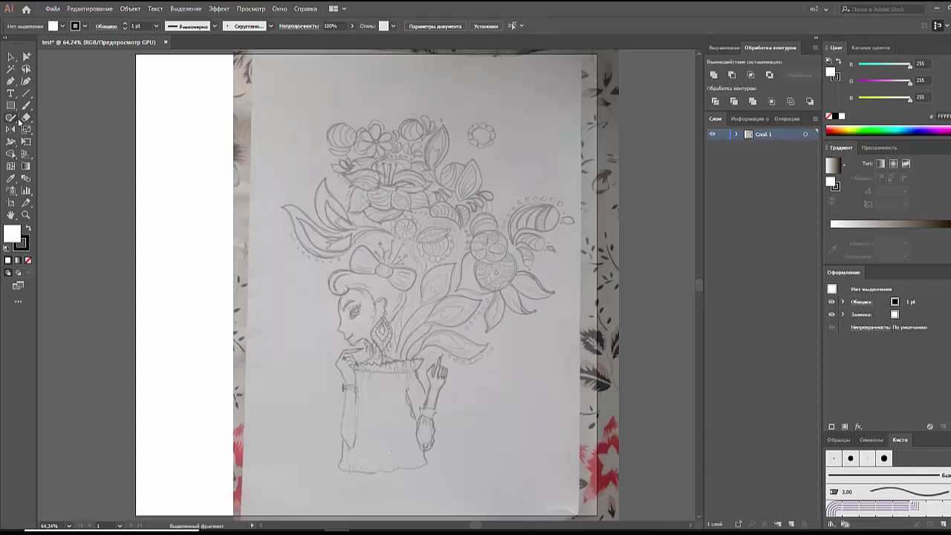
With the Pencil tool, trace a first stroke along the leaf's edge, discarding two bad strokes.
{"action": "left_click_drag", "start_coordinate": [19, 121], "coordinate": [59, 133]}
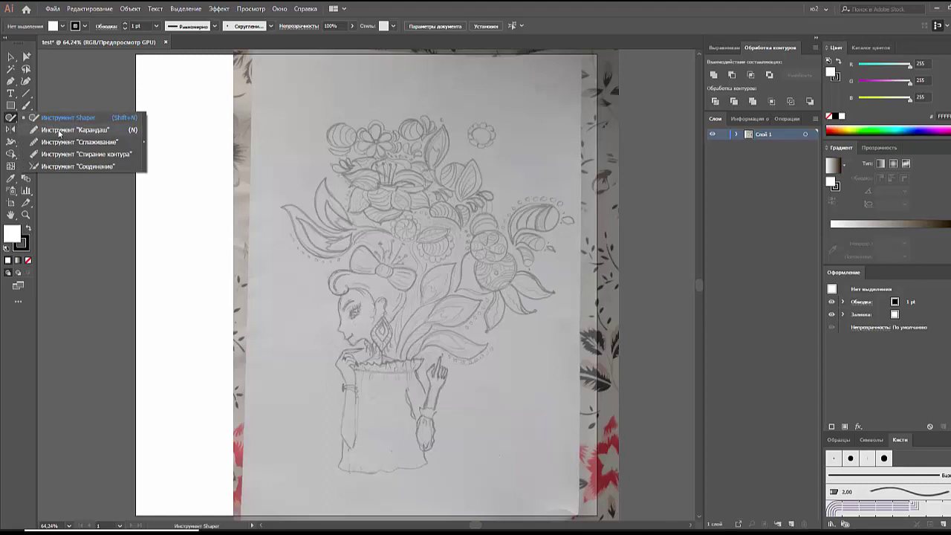
{"action": "mouse_move", "coordinate": [287, 140]}
{"action": "left_mouse_down"}
{"action": "mouse_move", "coordinate": [307, 191]}
{"action": "mouse_move", "coordinate": [312, 242]}
{"action": "left_mouse_up"}
{"action": "key", "text": "ctrl+z"}
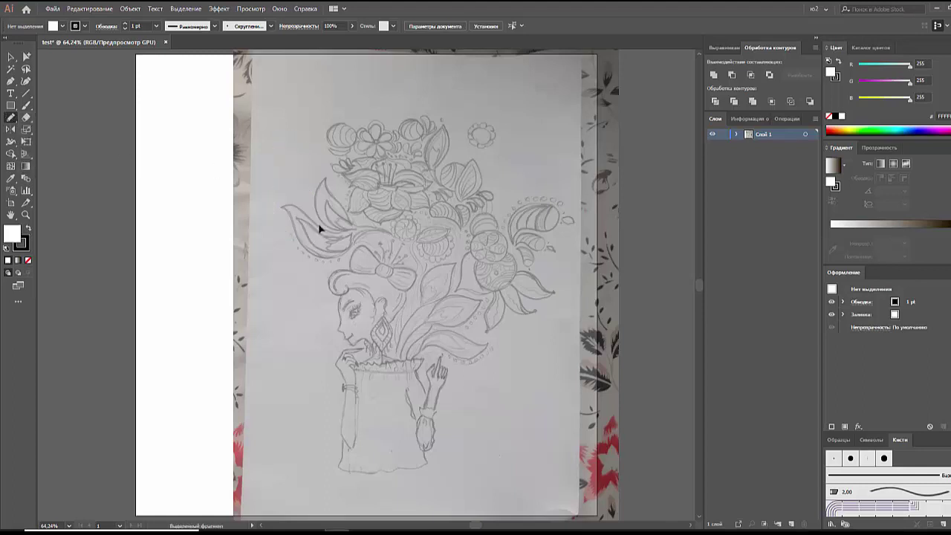
{"action": "mouse_move", "coordinate": [341, 96]}
{"action": "left_mouse_down"}
{"action": "mouse_move", "coordinate": [405, 411]}
{"action": "mouse_move", "coordinate": [336, 167]}
{"action": "left_mouse_up"}
{"action": "key", "text": "ctrl+z"}
{"action": "mouse_move", "coordinate": [328, 179]}
{"action": "left_mouse_down"}
{"action": "mouse_move", "coordinate": [351, 222]}
{"action": "mouse_move", "coordinate": [329, 223]}
{"action": "mouse_move", "coordinate": [361, 231]}
{"action": "left_mouse_up"}
{"action": "key", "text": "v"}
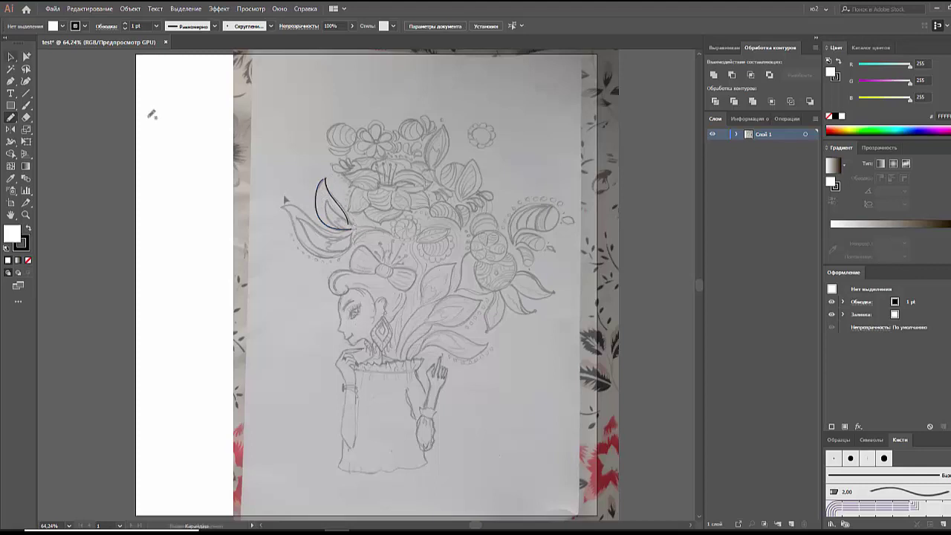